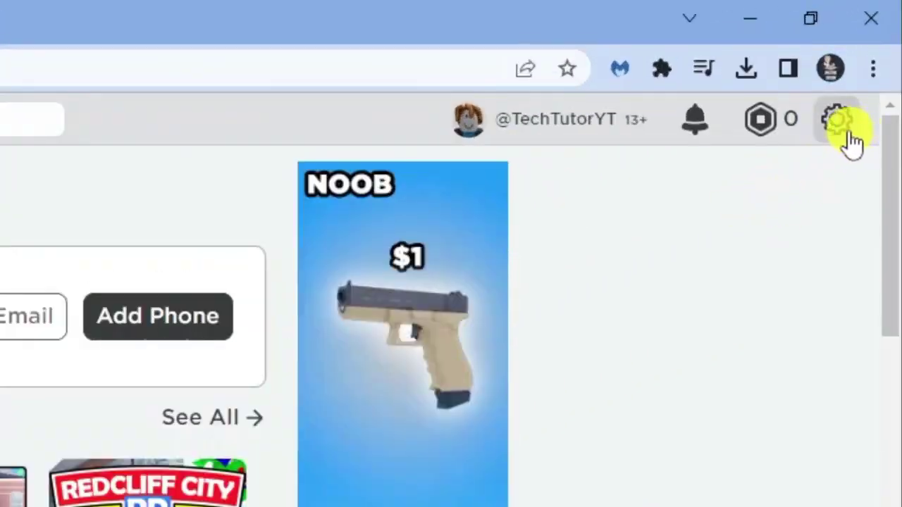
Open the account's privacy settings and go to the Communication section
left_click(842, 138)
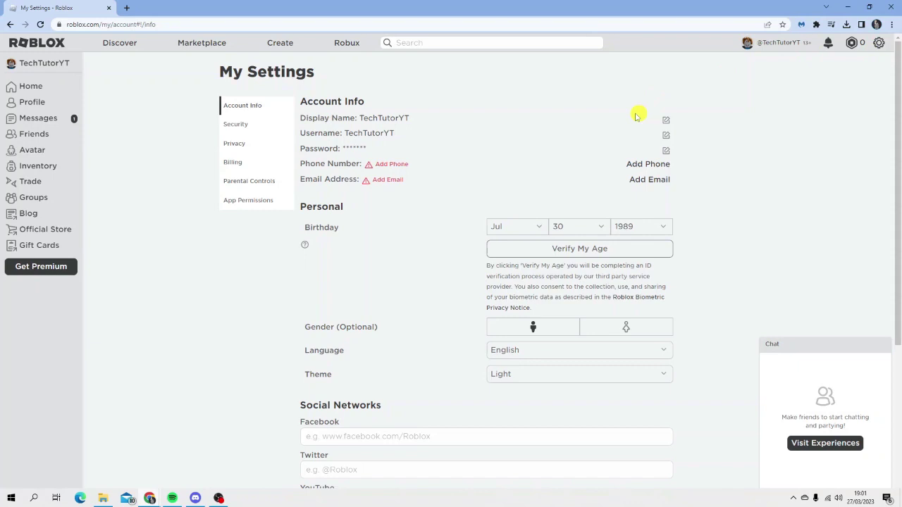
left_click(243, 146)
scroll(742, 89, "down", 2)
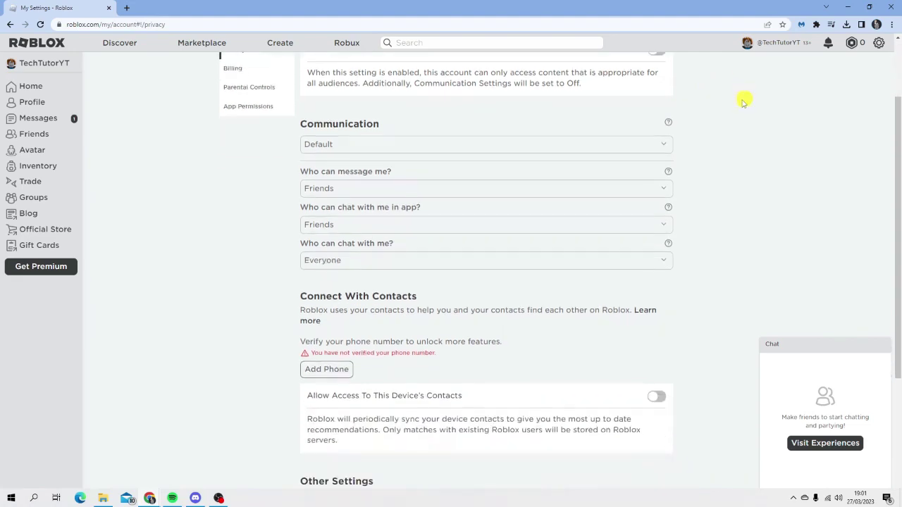
left_click_drag(302, 125, 353, 123)
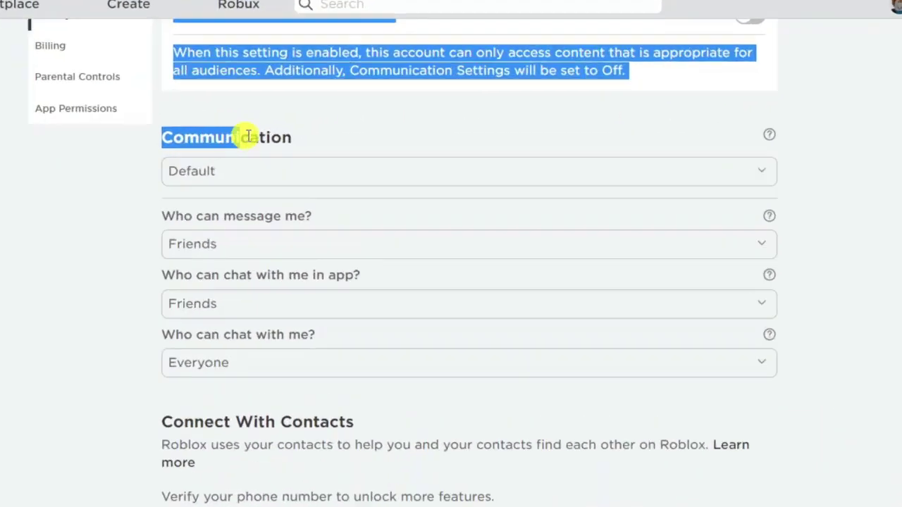
left_click(280, 136)
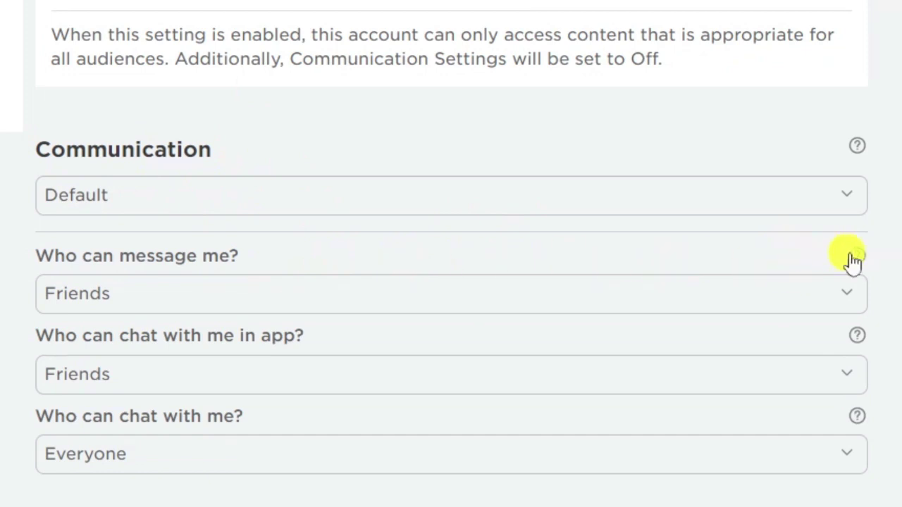
Set who can message me, who can chat with me in app and who can chat with me to No one
left_click(832, 188)
left_click(832, 188)
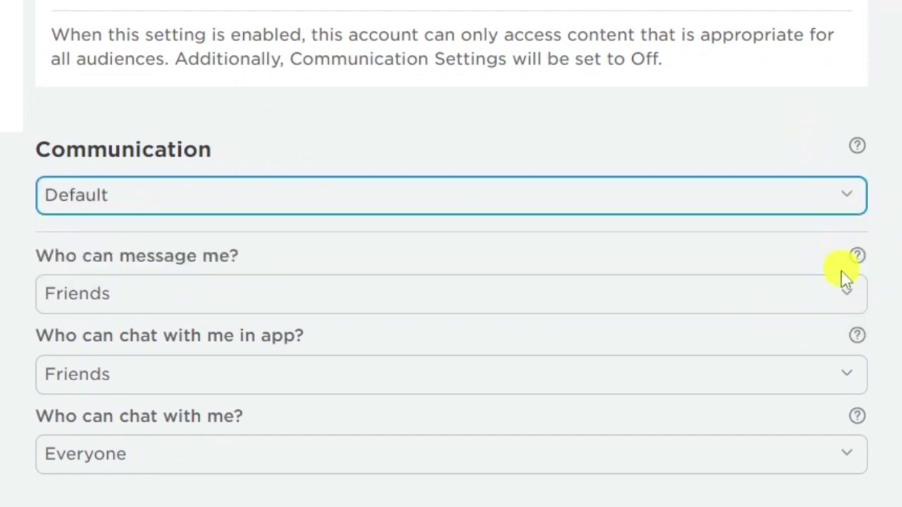
left_click(843, 285)
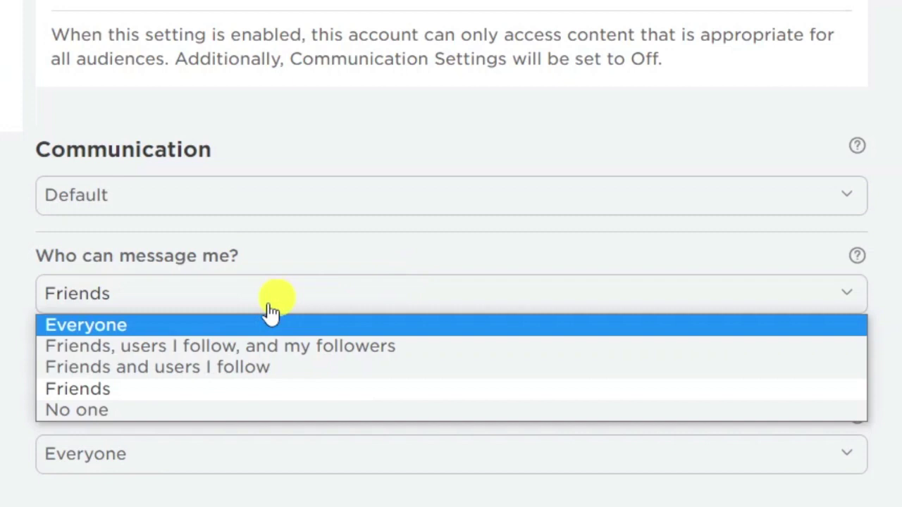
left_click(178, 410)
left_click(477, 375)
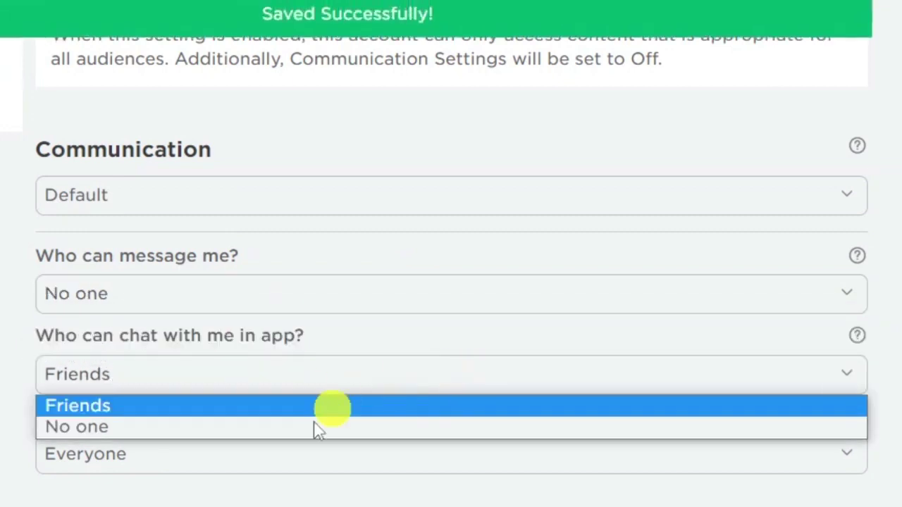
left_click(291, 428)
left_click(284, 451)
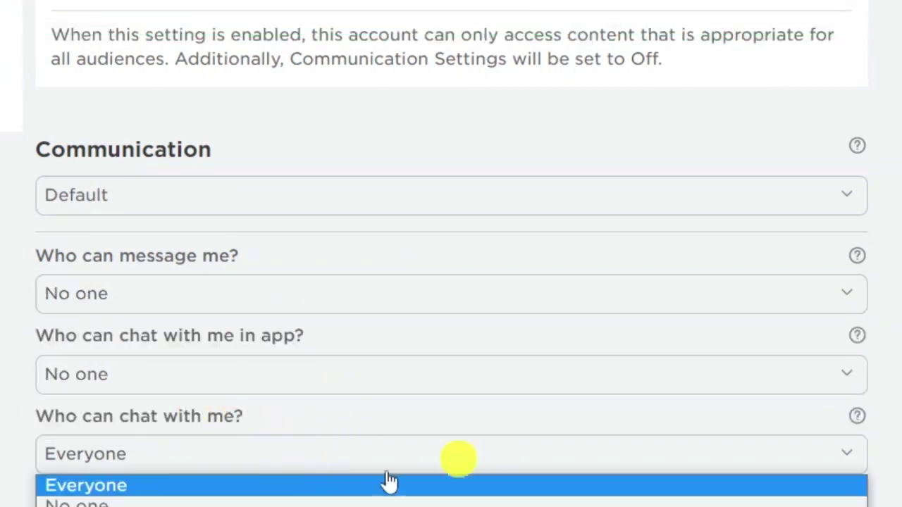
left_click(187, 502)
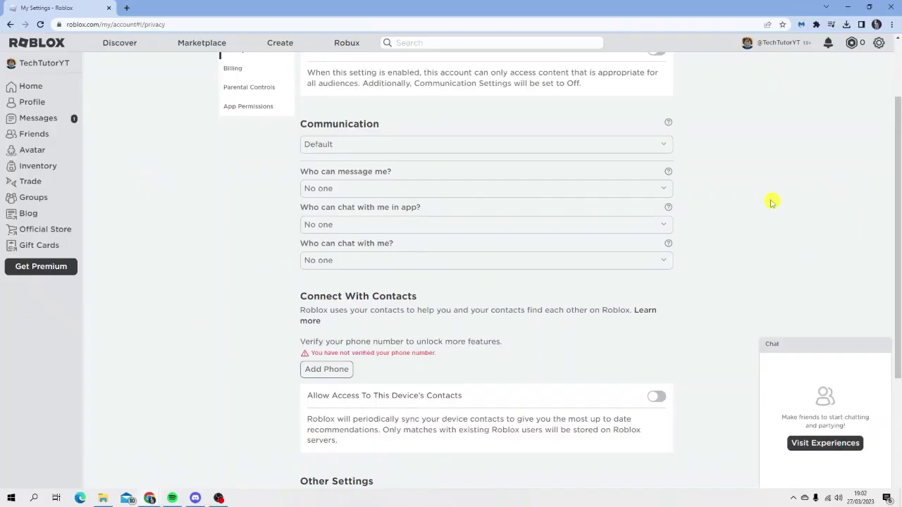
Under Other Settings, set private server membership, joining in experiences and inventory visibility all to No one
scroll(768, 203, "down", 3)
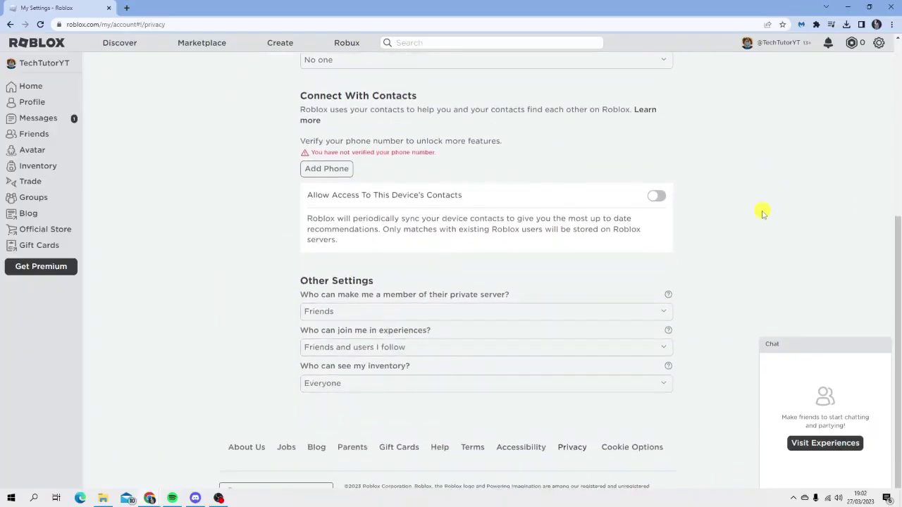
left_click_drag(300, 282, 386, 282)
left_click(420, 282)
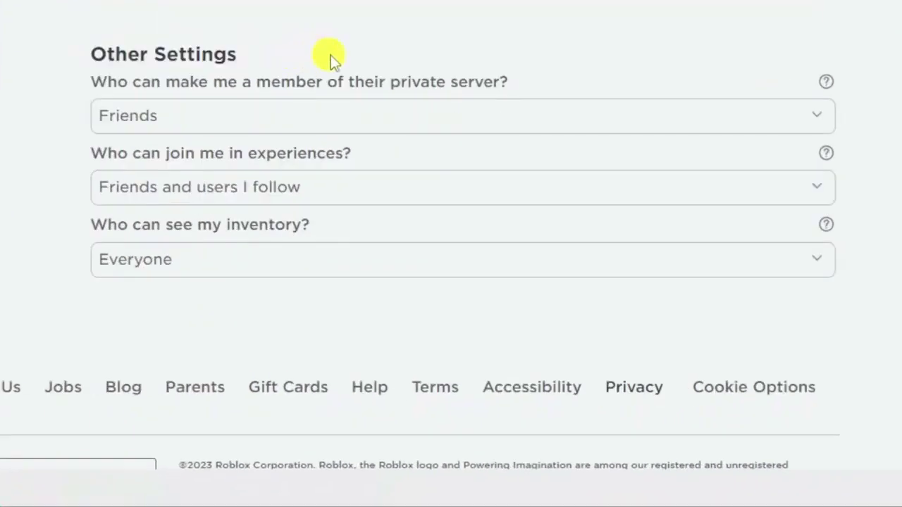
left_click(413, 119)
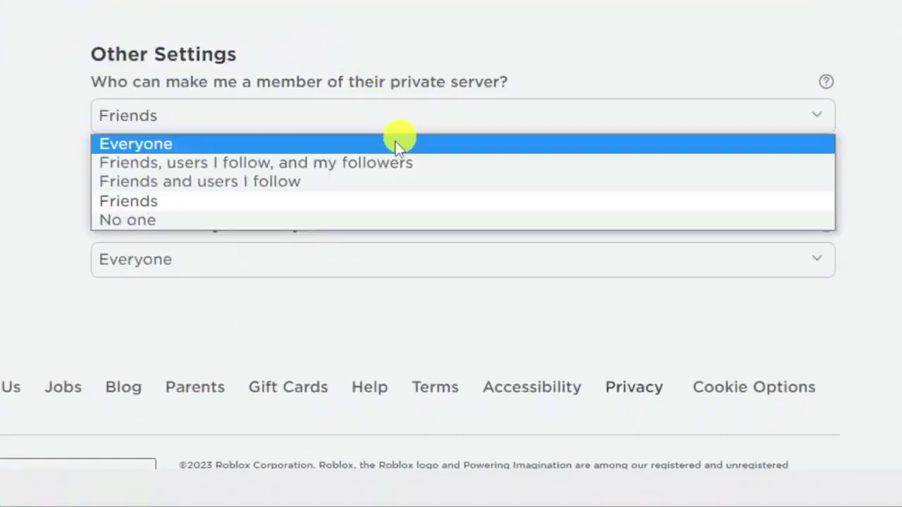
left_click(253, 216)
left_click(262, 203)
left_click(219, 292)
left_click(233, 259)
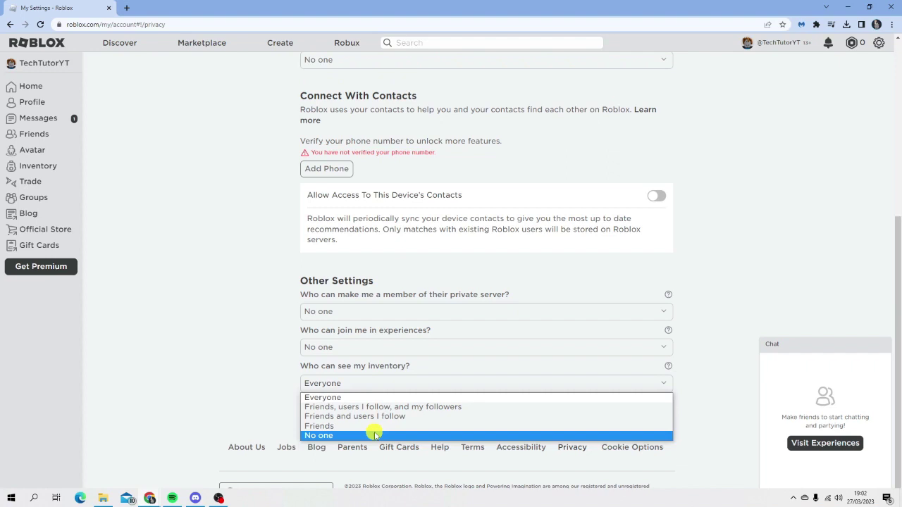
left_click(234, 358)
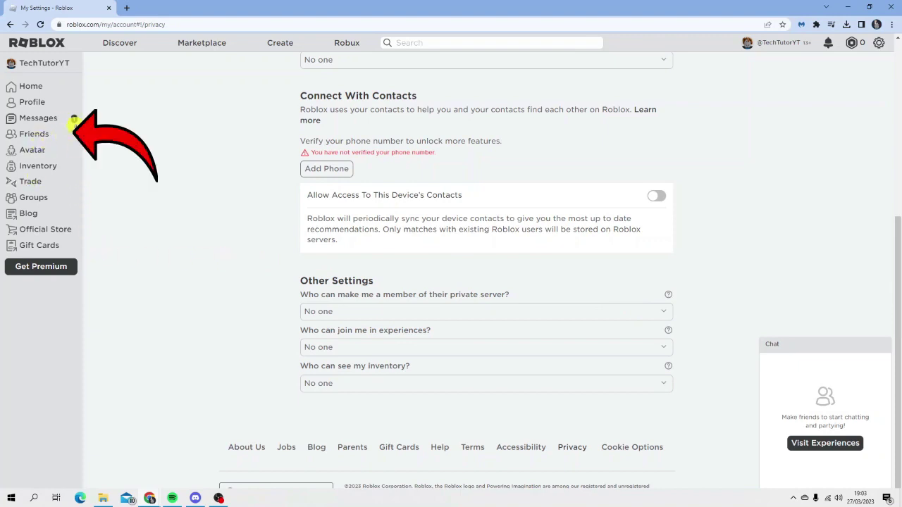
Open the account's friends list and check whether it holds any friends
left_click(44, 136)
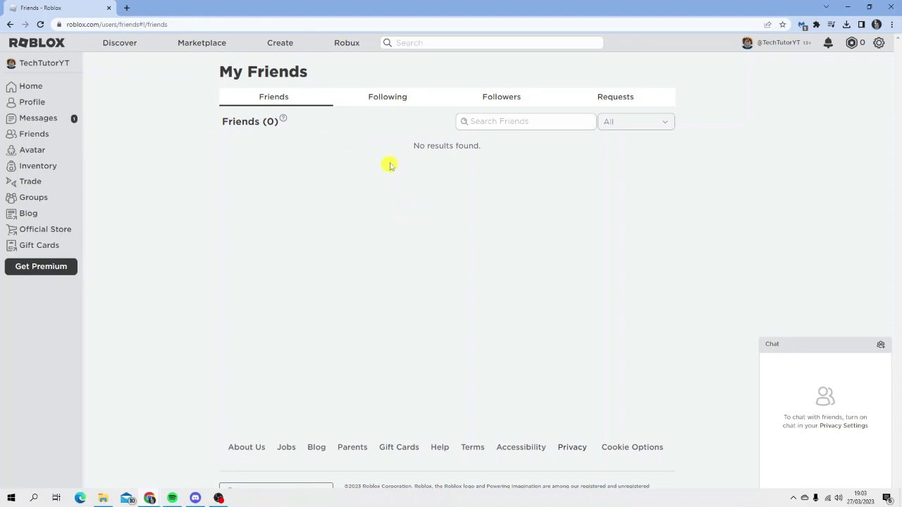
double_click(444, 146)
left_click_drag(451, 144, 534, 145)
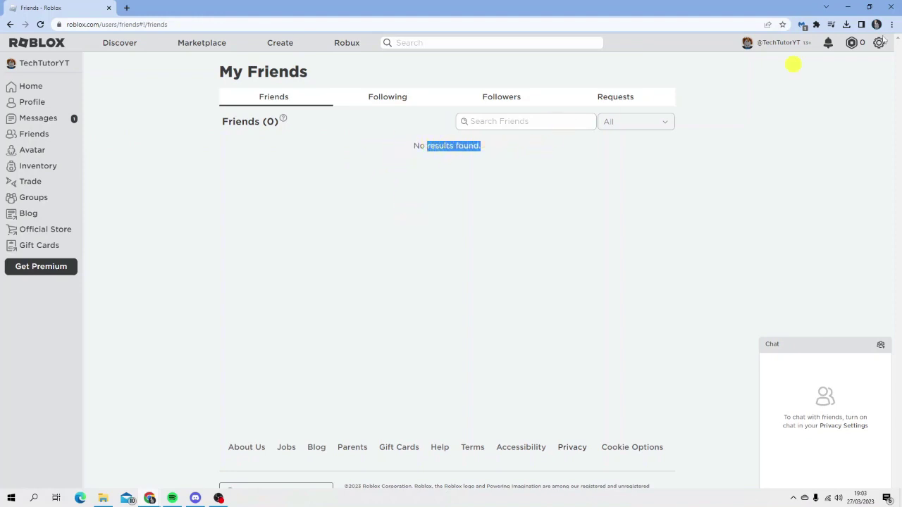
left_click(375, 174)
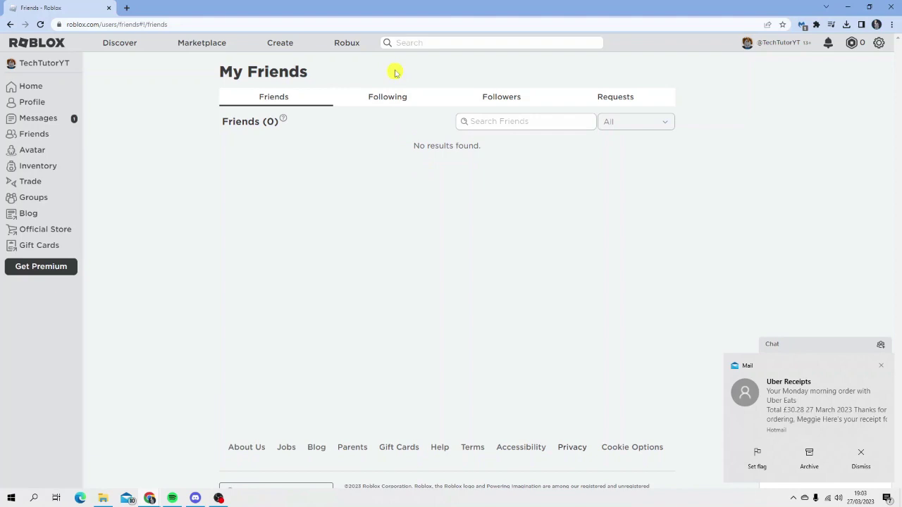
Search for digitaltutor in People and open the profile of the user with exactly that username
left_click(408, 44)
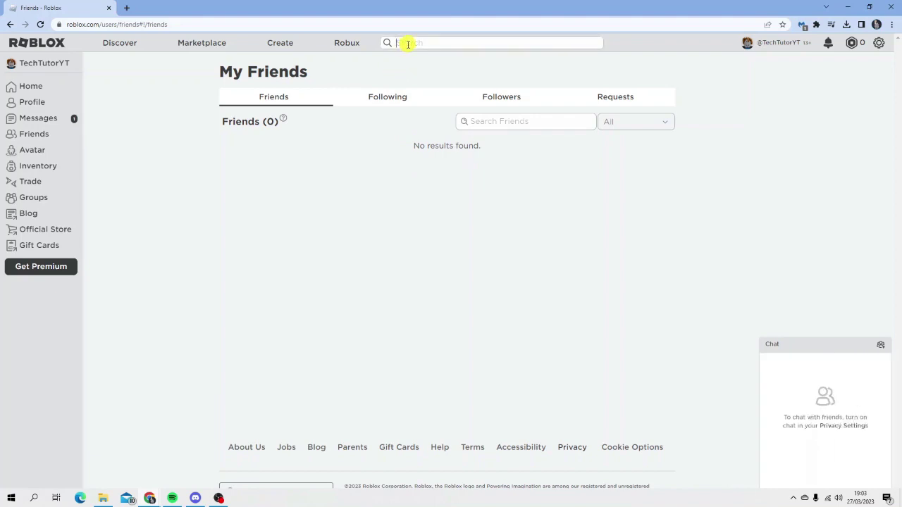
type("di")
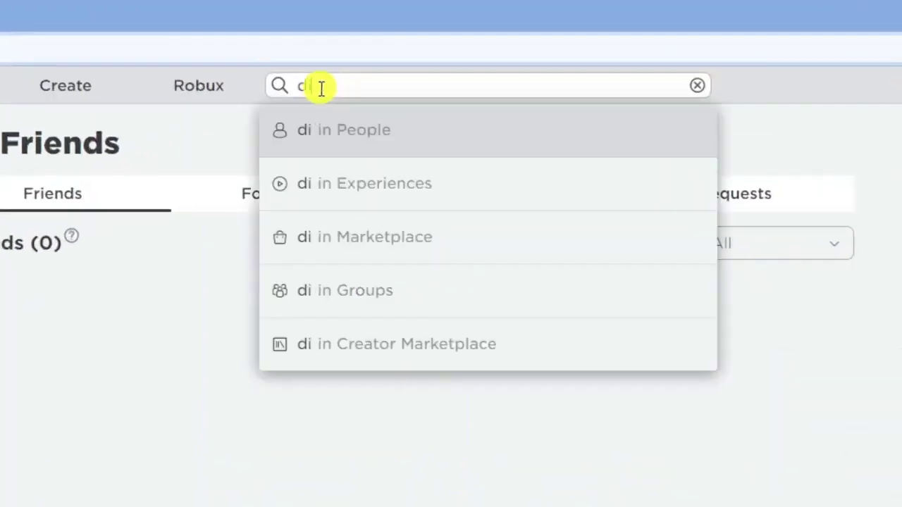
type("gita")
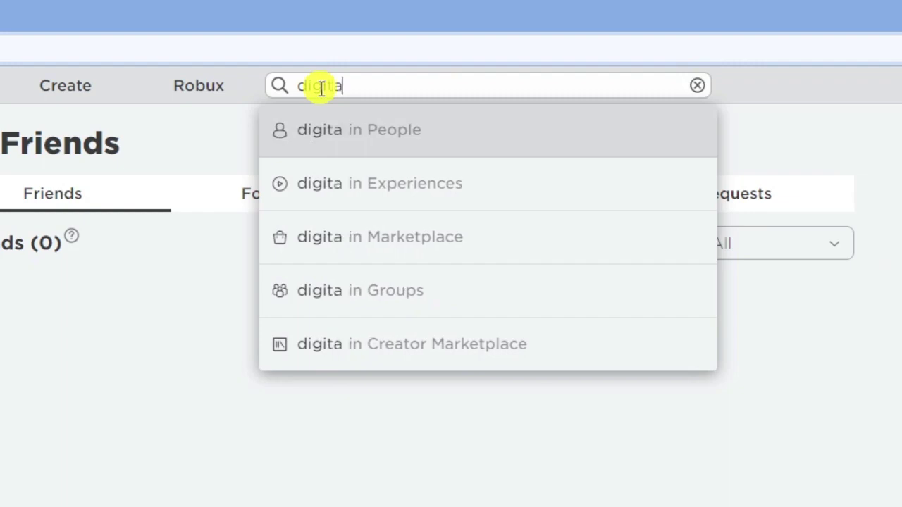
type("ltutor")
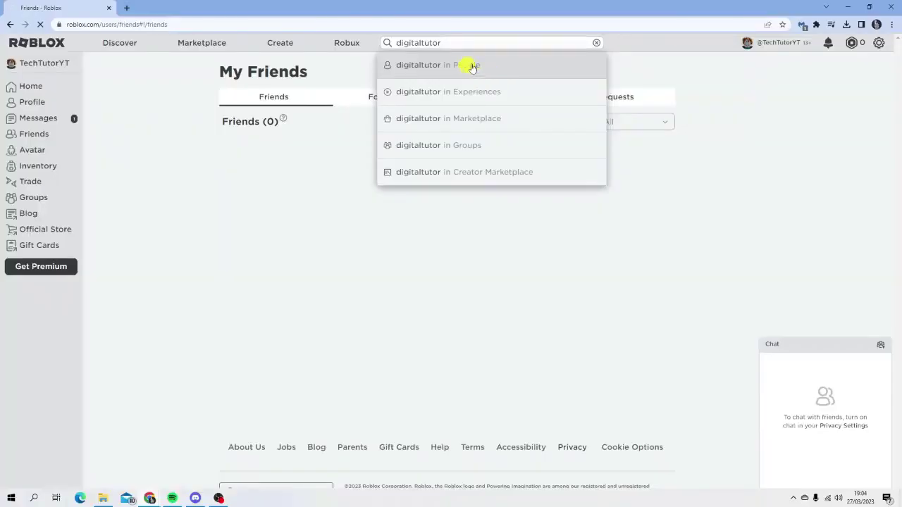
left_click(472, 68)
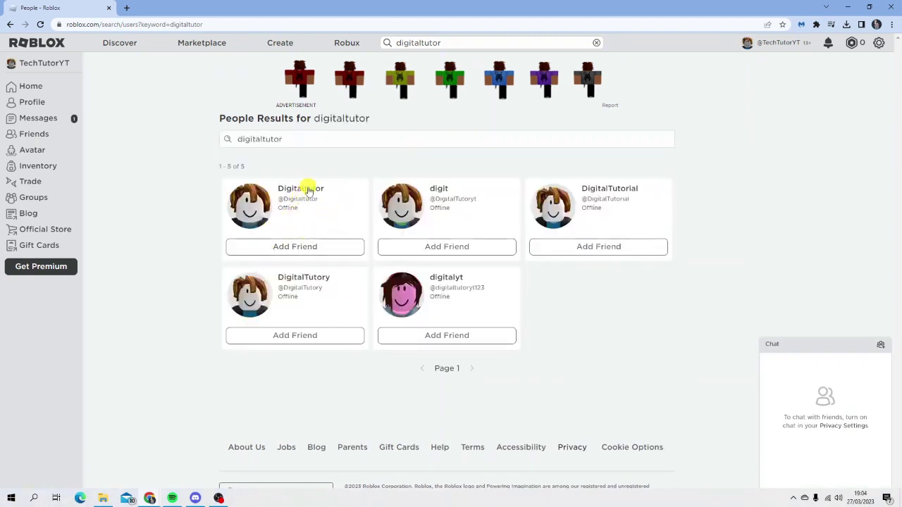
left_click(305, 190)
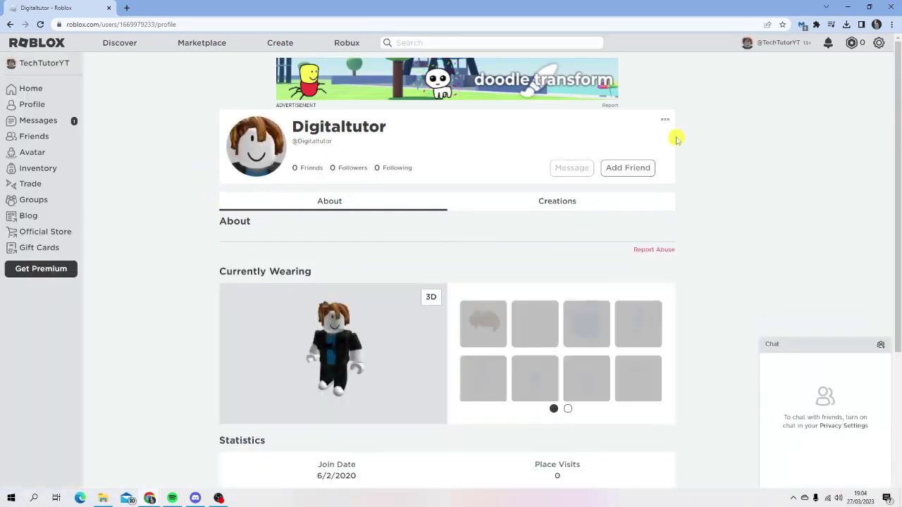
Block the Digitaltutor user from their profile and confirm the block
left_click(666, 120)
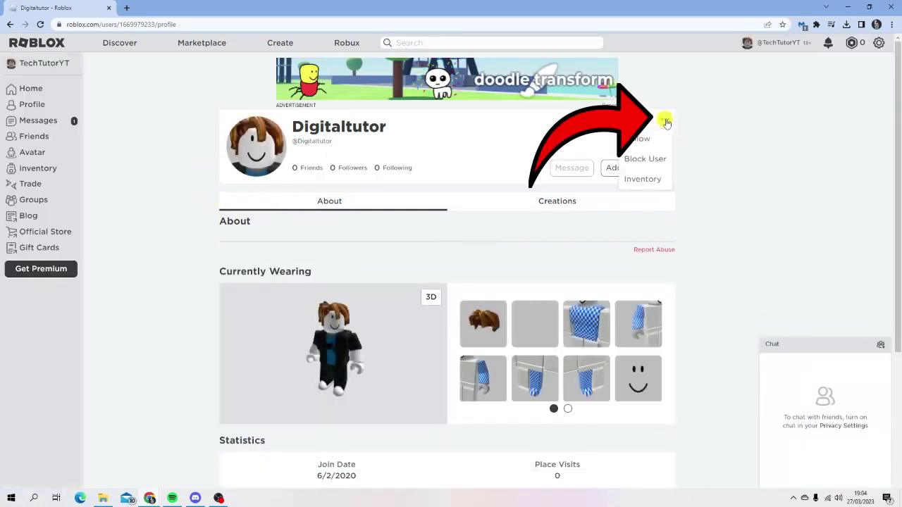
left_click(659, 158)
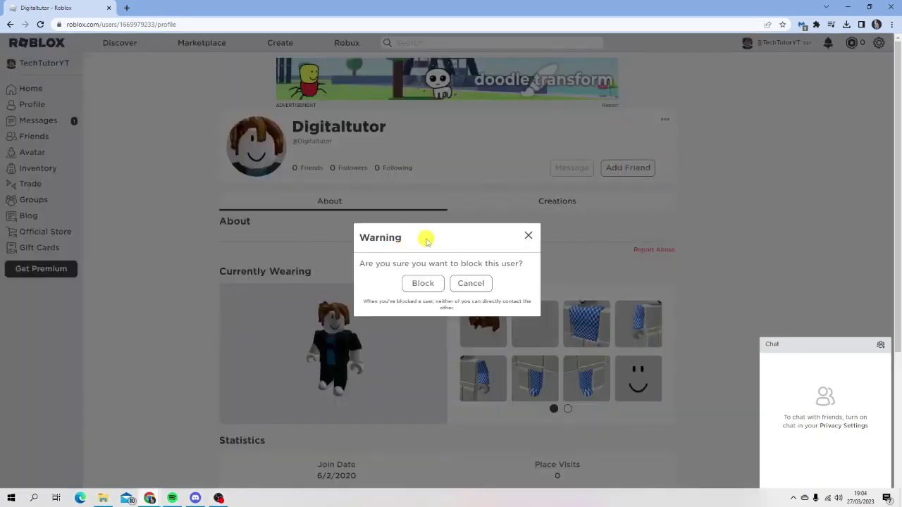
left_click(423, 283)
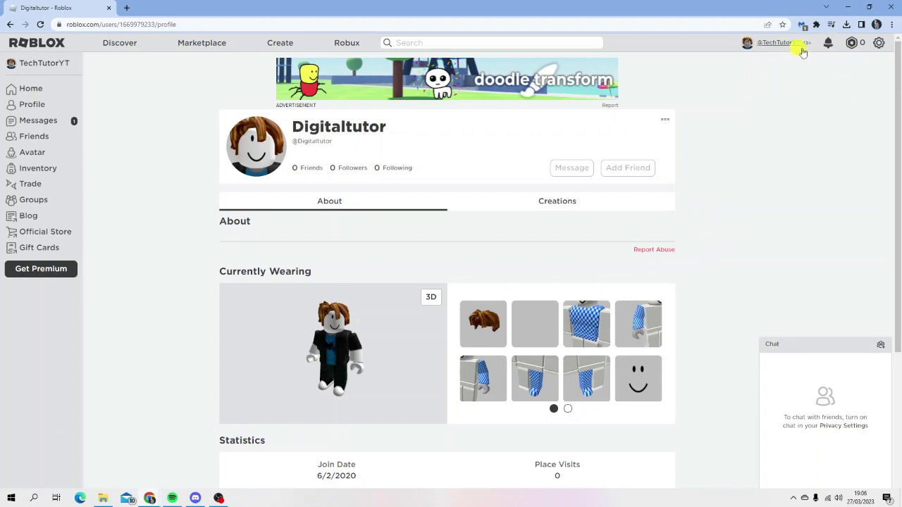
Log out of the current account and open the sign-up page for a new one
left_click(879, 43)
left_click(841, 125)
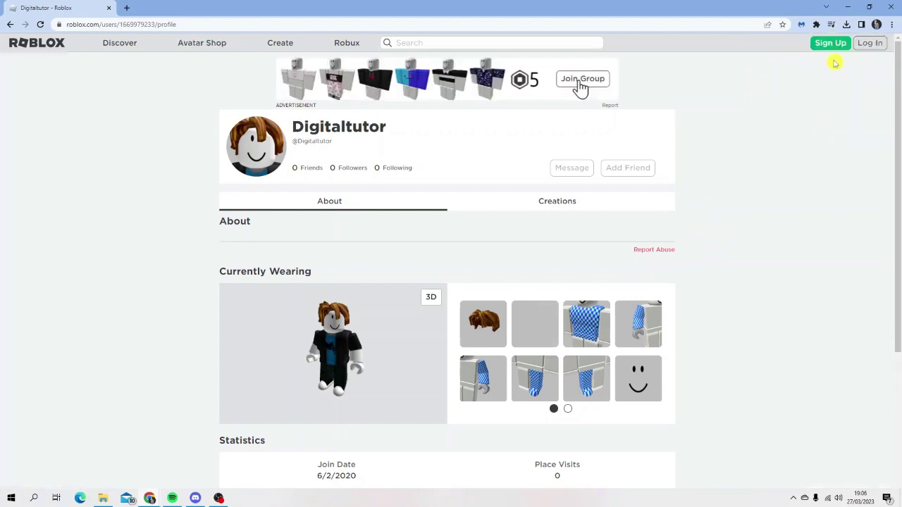
left_click(832, 43)
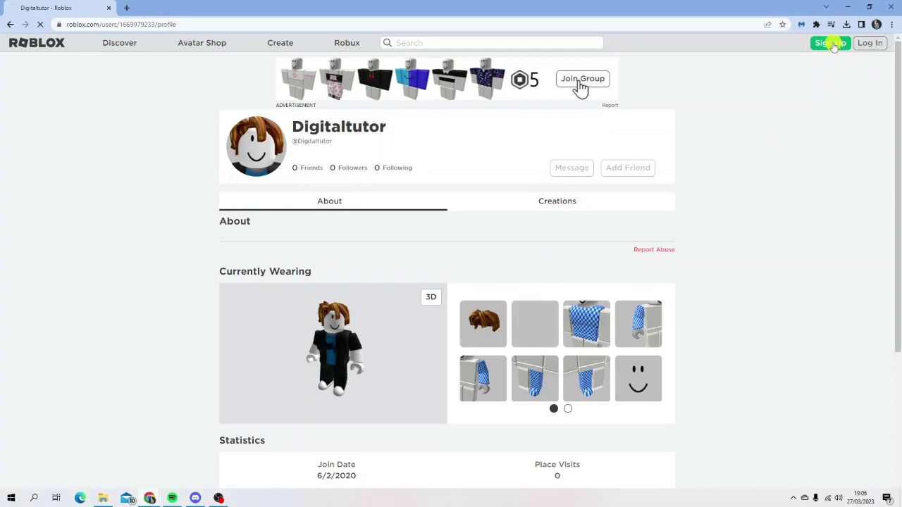